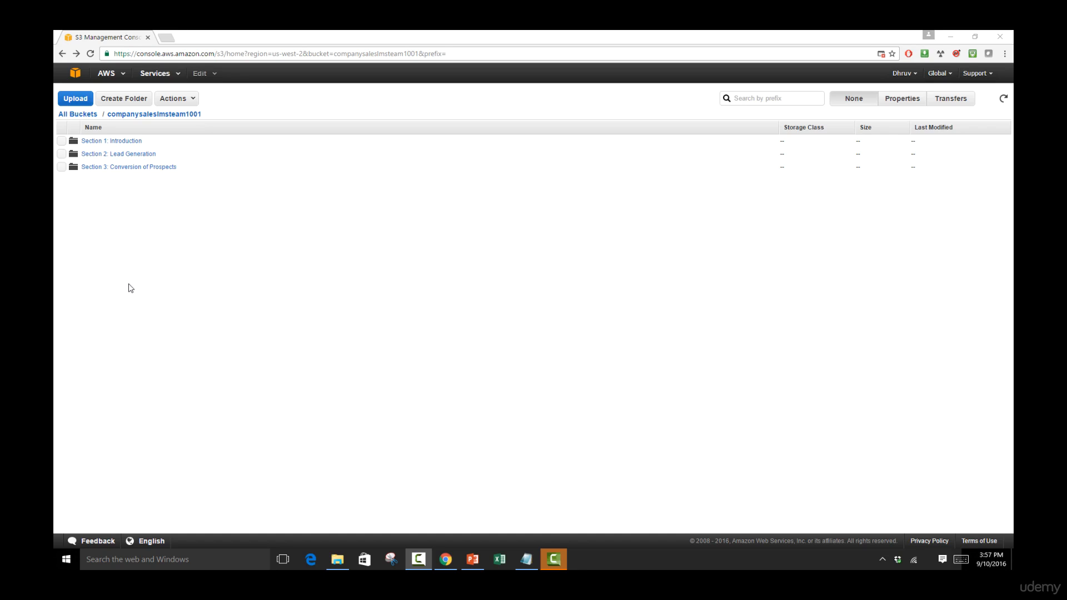
Open the Section 1: Introduction folder and start an upload by browsing for files to add.
left_click(118, 141)
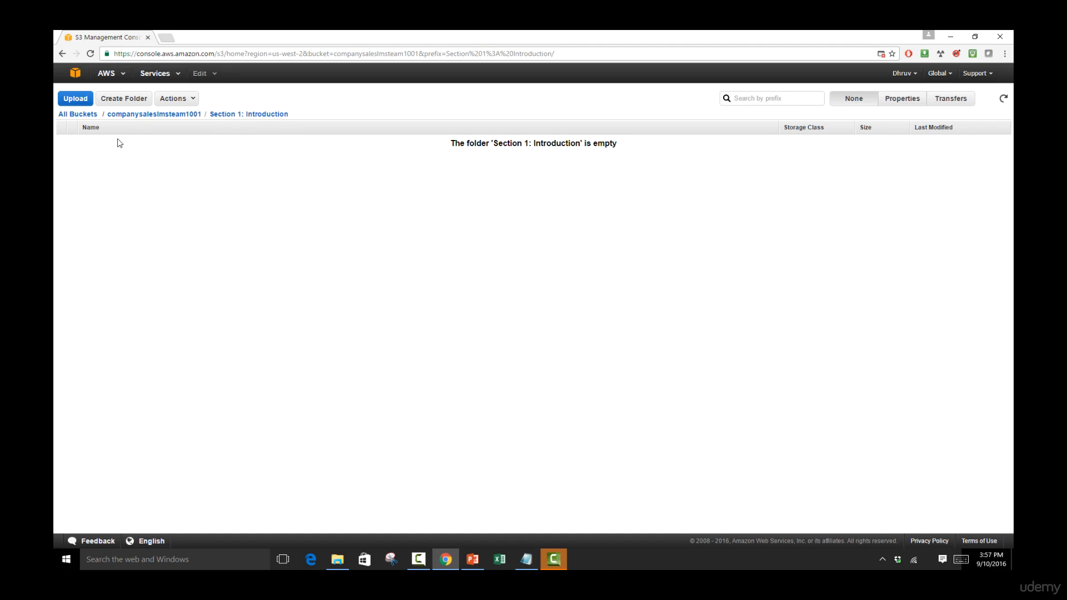
left_click(74, 102)
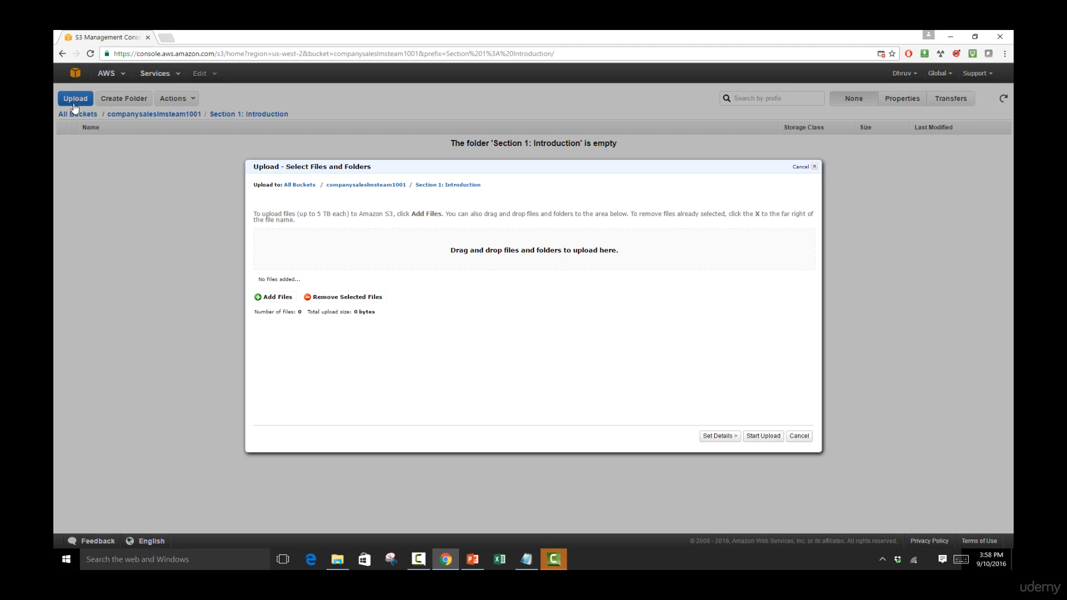
left_click(289, 296)
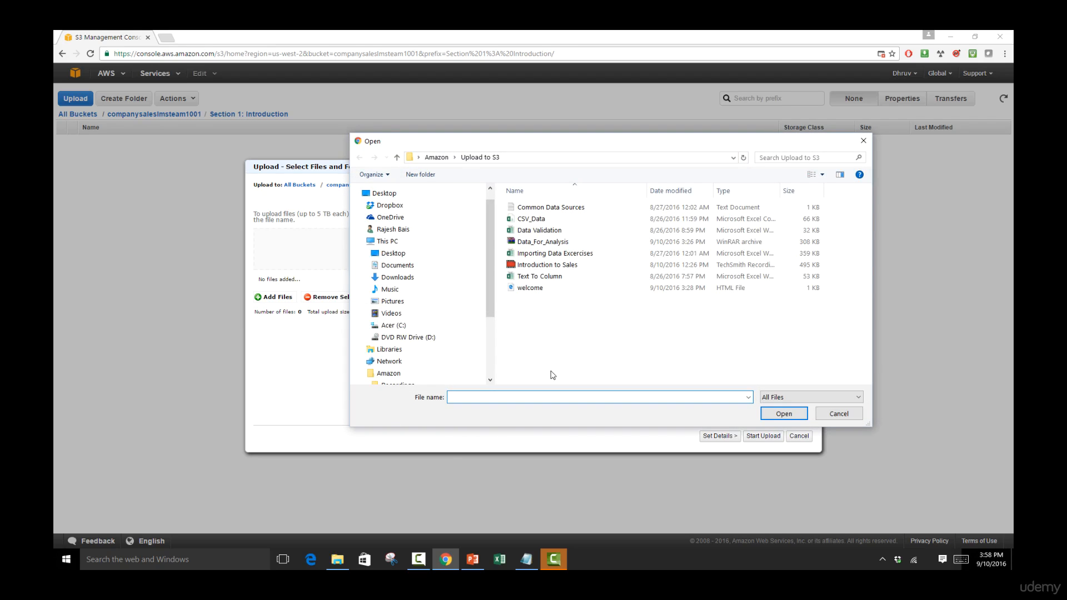
Examine the files available in the Upload to S3 folder, checking the different file types from Common Data Sources to welcome.
left_click_drag(554, 347, 555, 206)
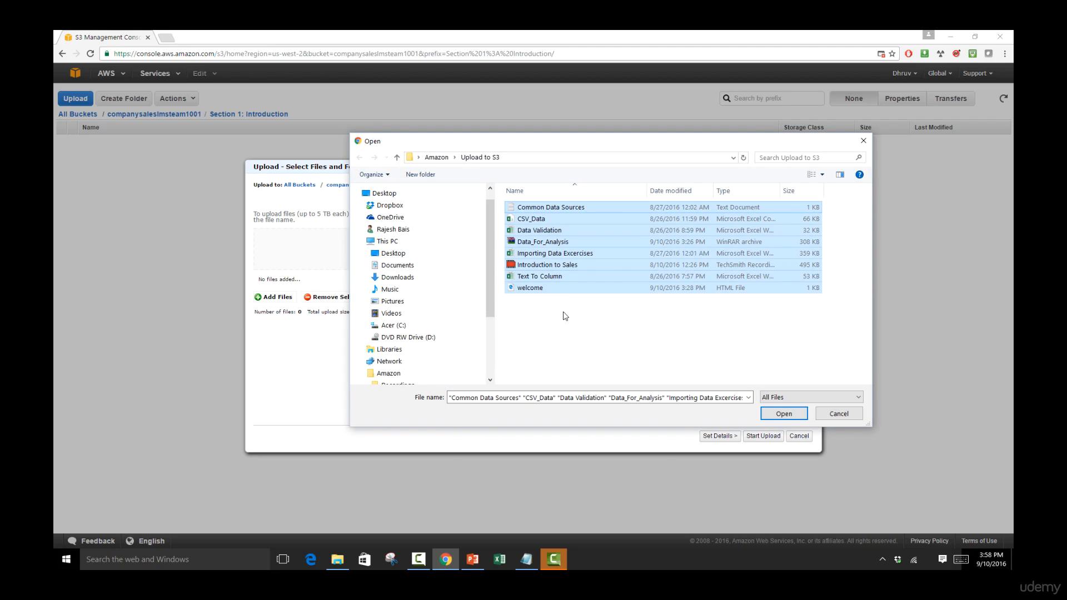
left_click(658, 326)
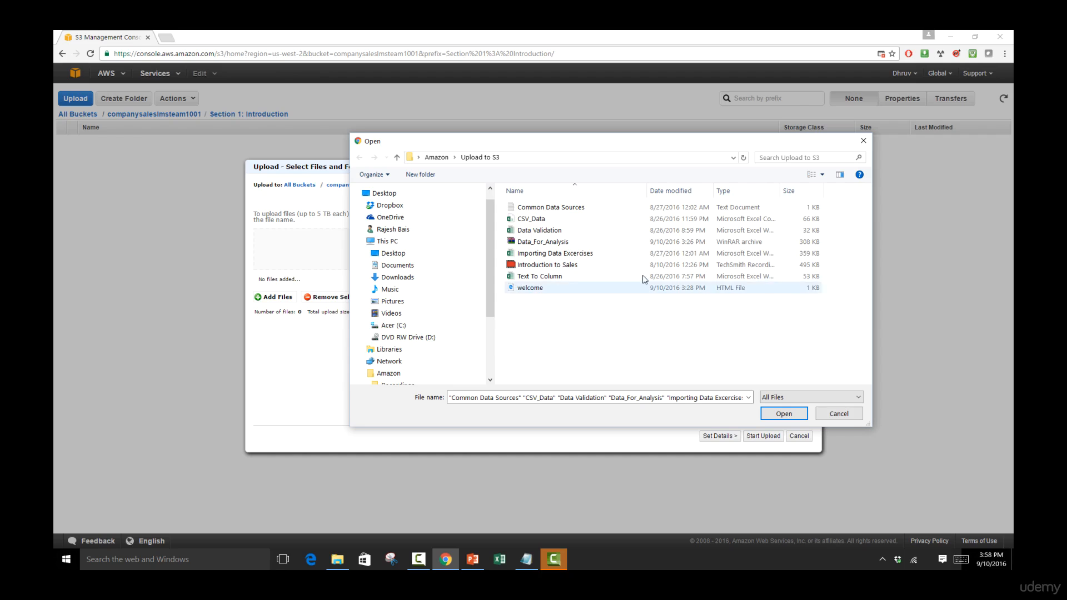
left_click(614, 209)
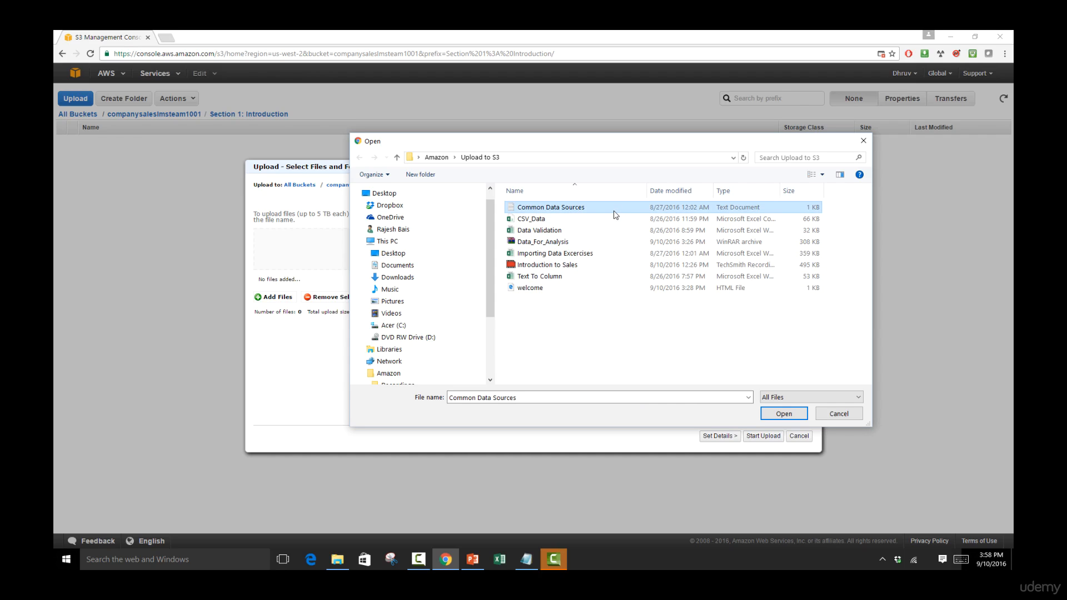
left_click(602, 220)
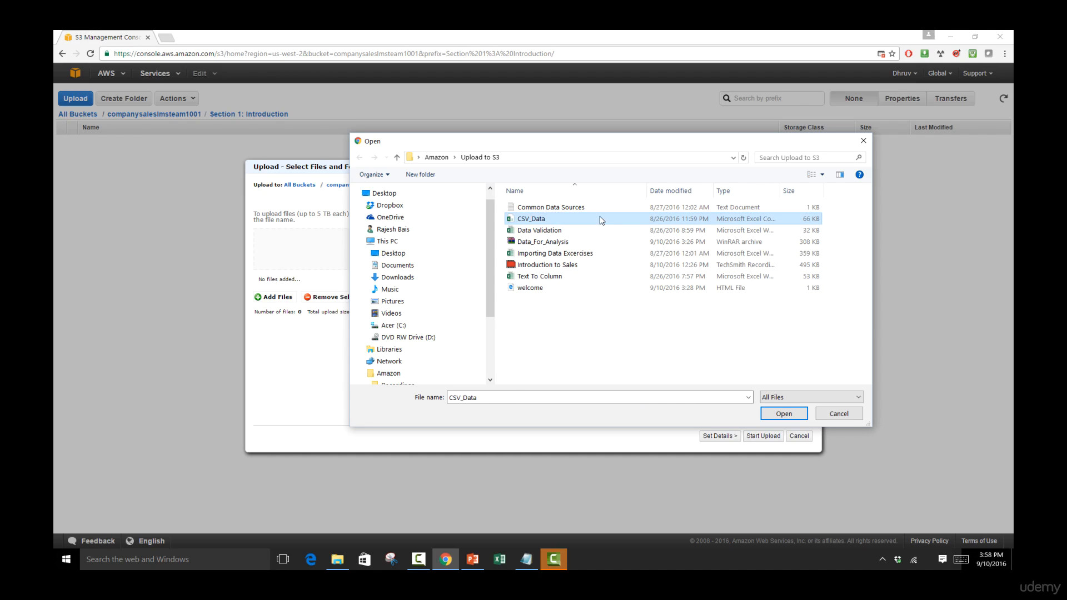
left_click(599, 231)
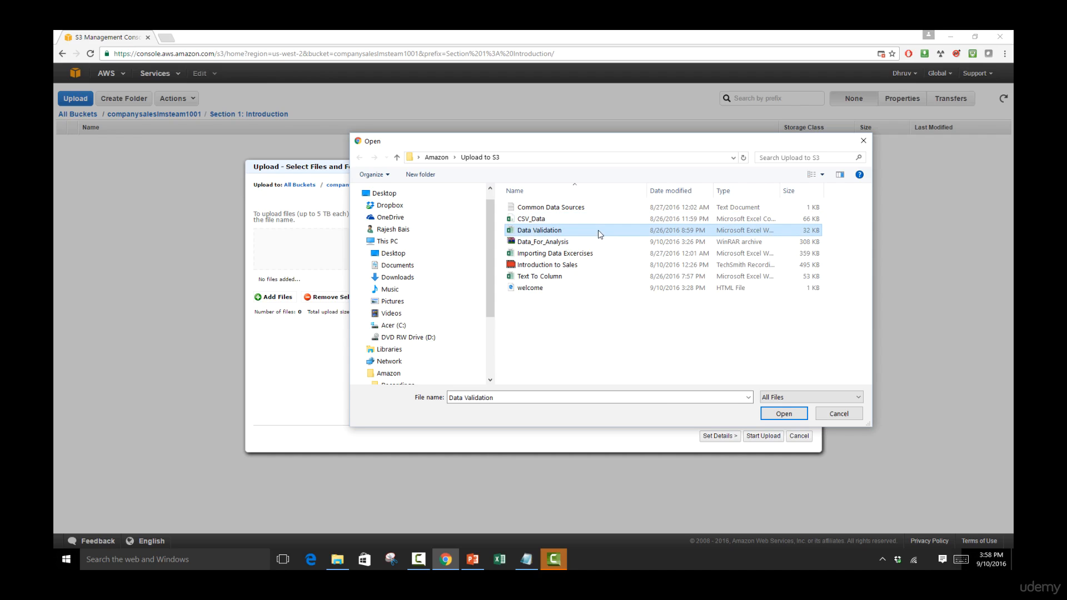
left_click(600, 242)
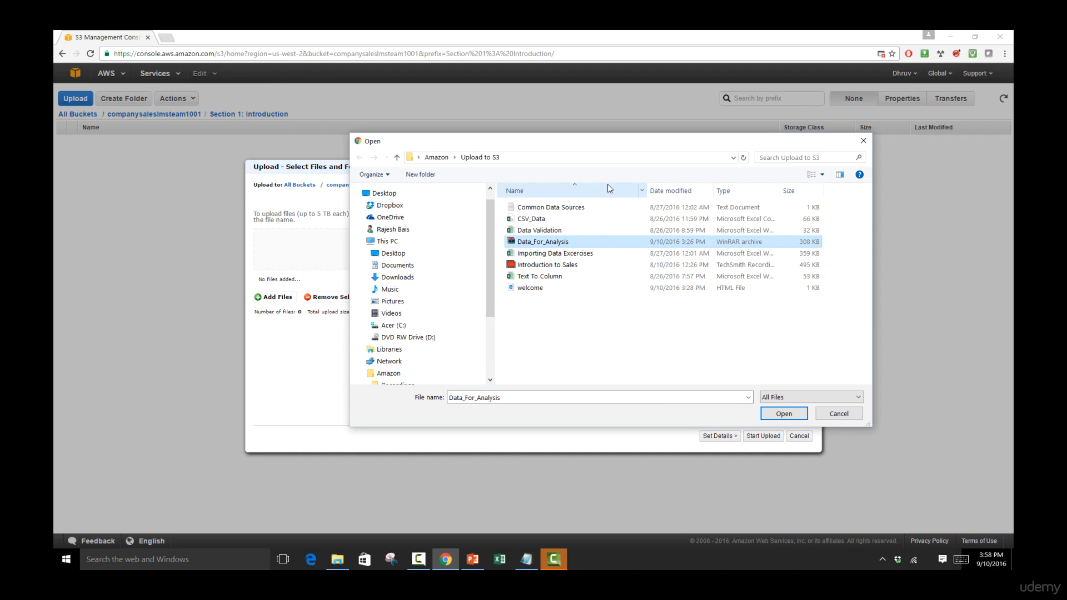
left_click(588, 269)
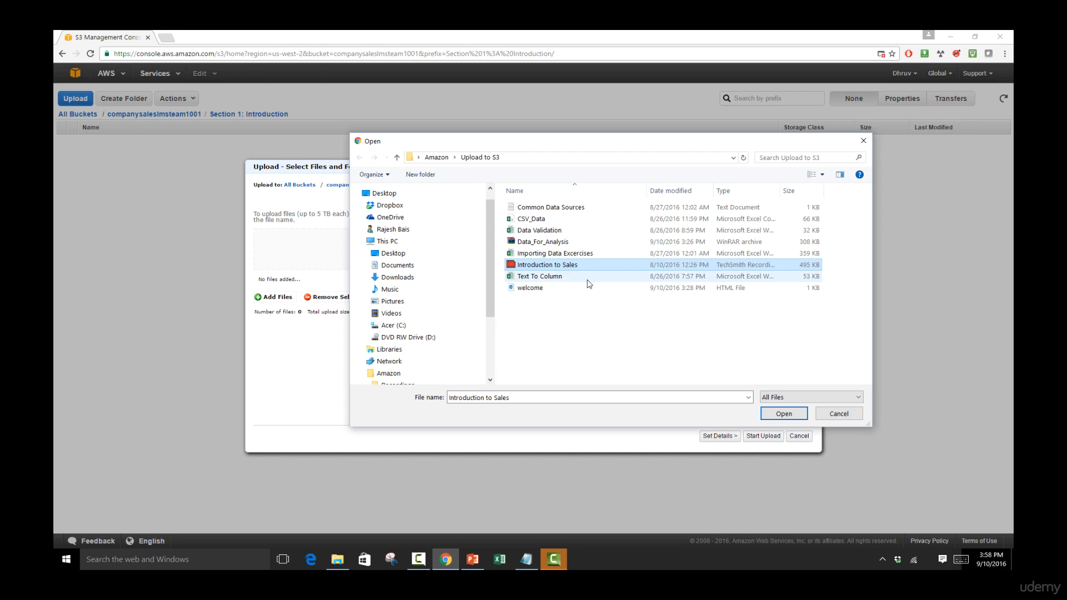
left_click(589, 289)
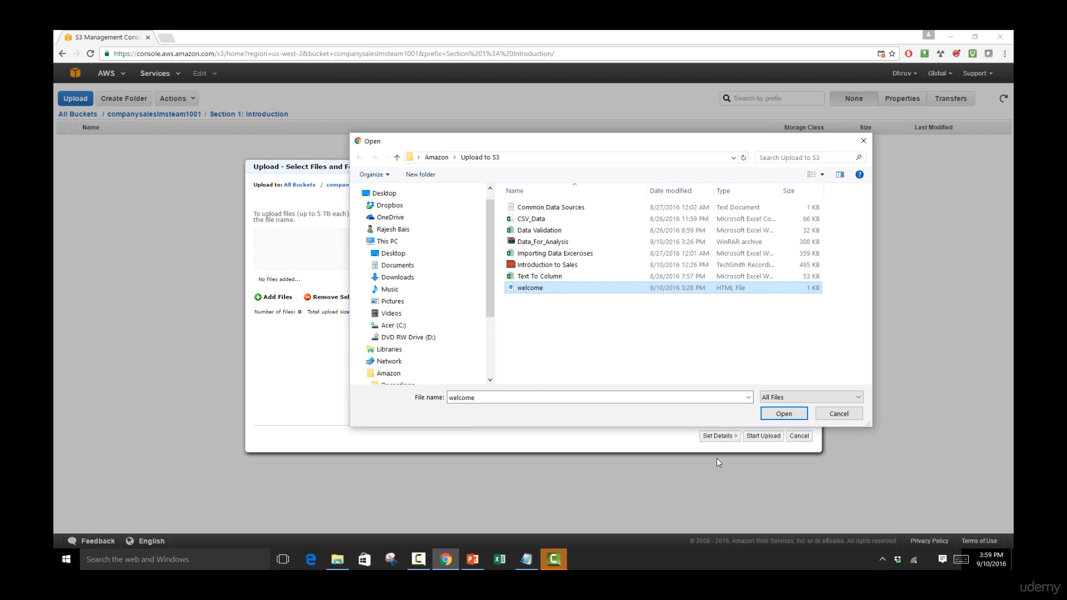
Upload all the files from the Upload to S3 folder into Section 1: Introduction and close the transfer list.
left_click_drag(747, 364, 749, 228)
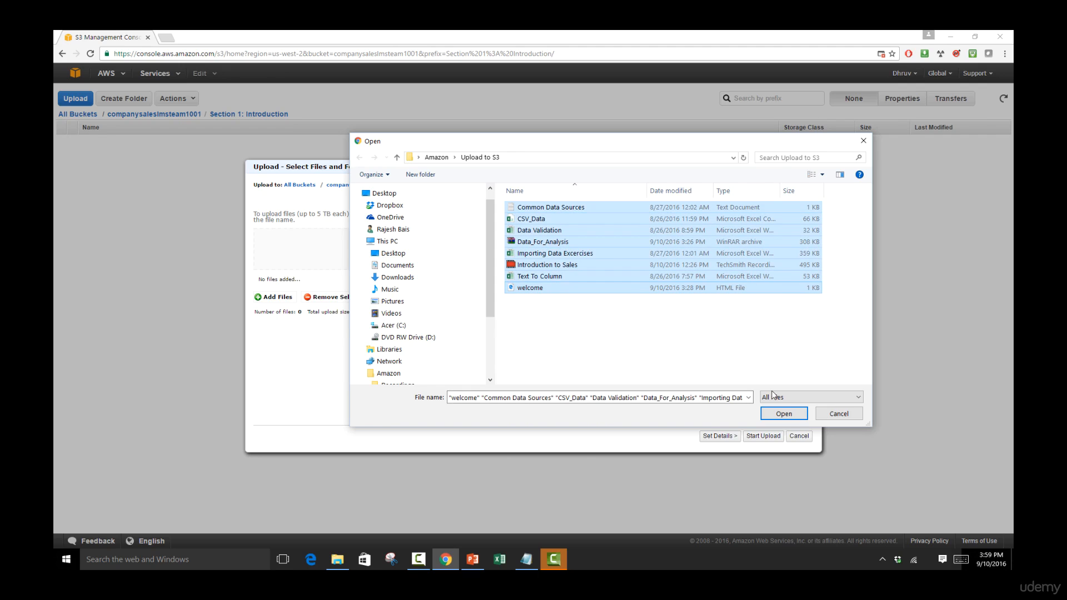
left_click(783, 413)
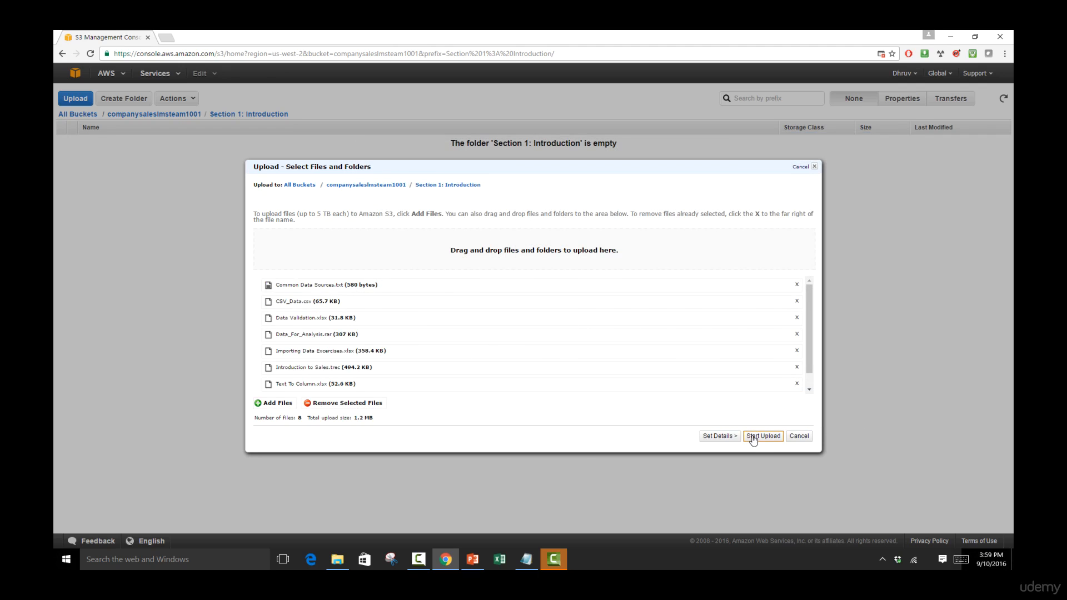
left_click(758, 435)
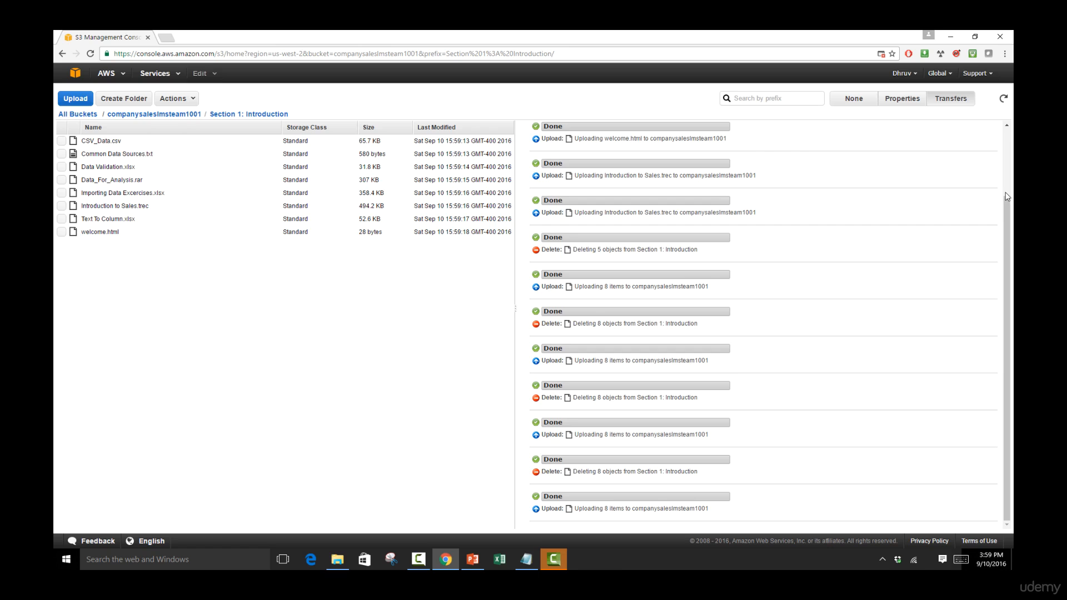
scroll(1004, 197, "up", 2)
left_click(993, 131)
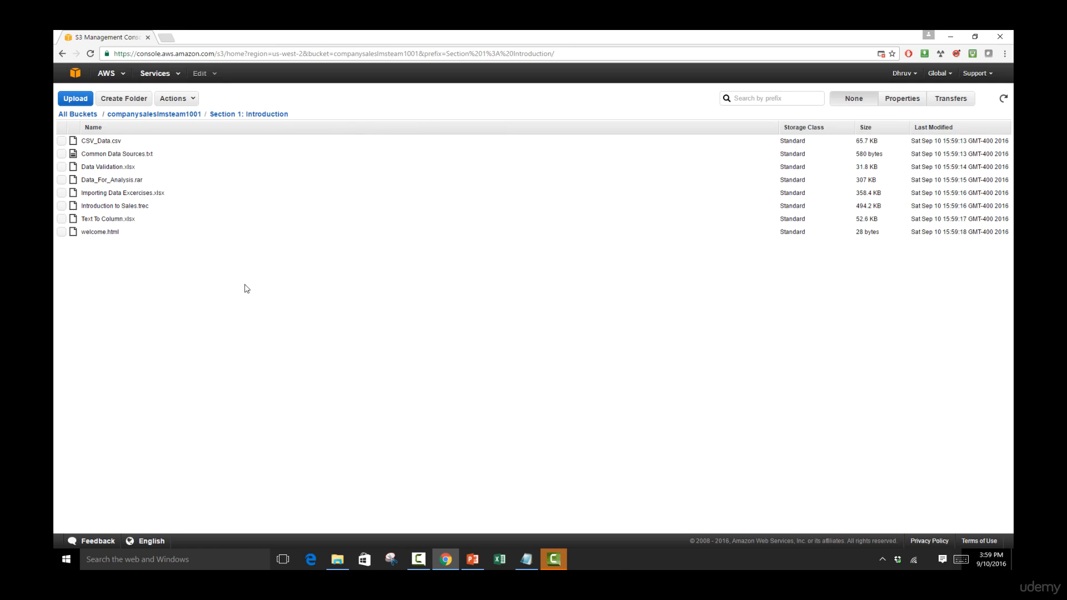
Show the properties of welcome.html, test its object link in the browser and return to the S3 console.
left_click(95, 235)
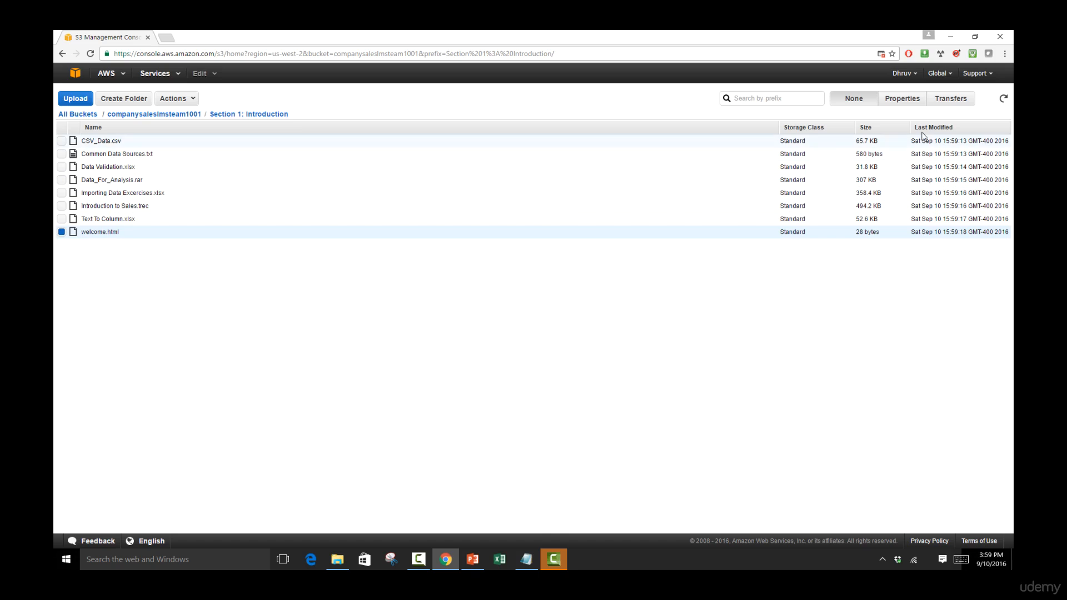
left_click(909, 102)
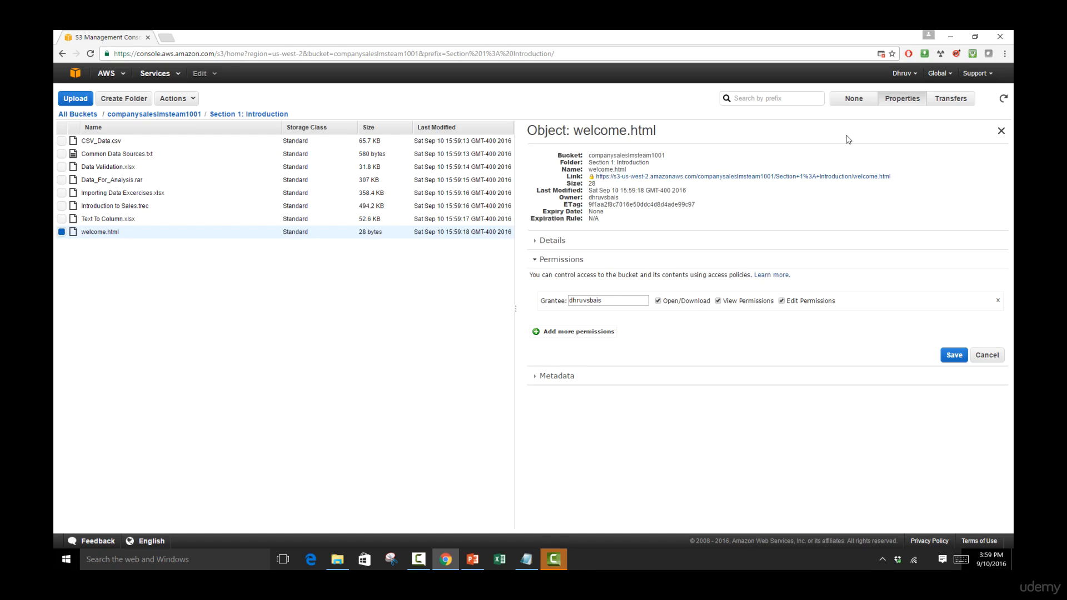
left_click(671, 178)
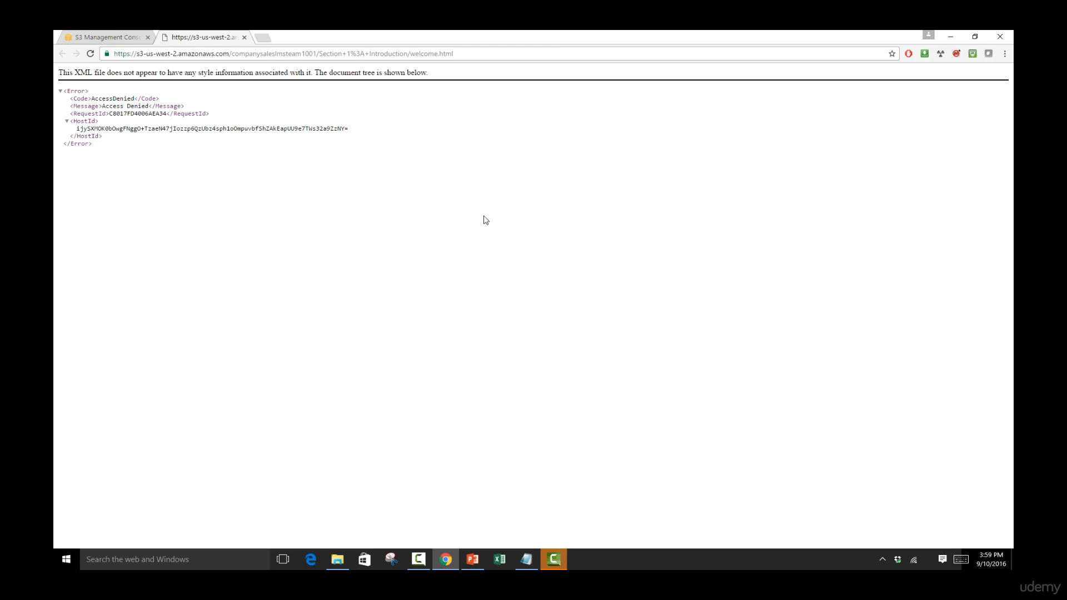
double_click(112, 98)
left_click(112, 39)
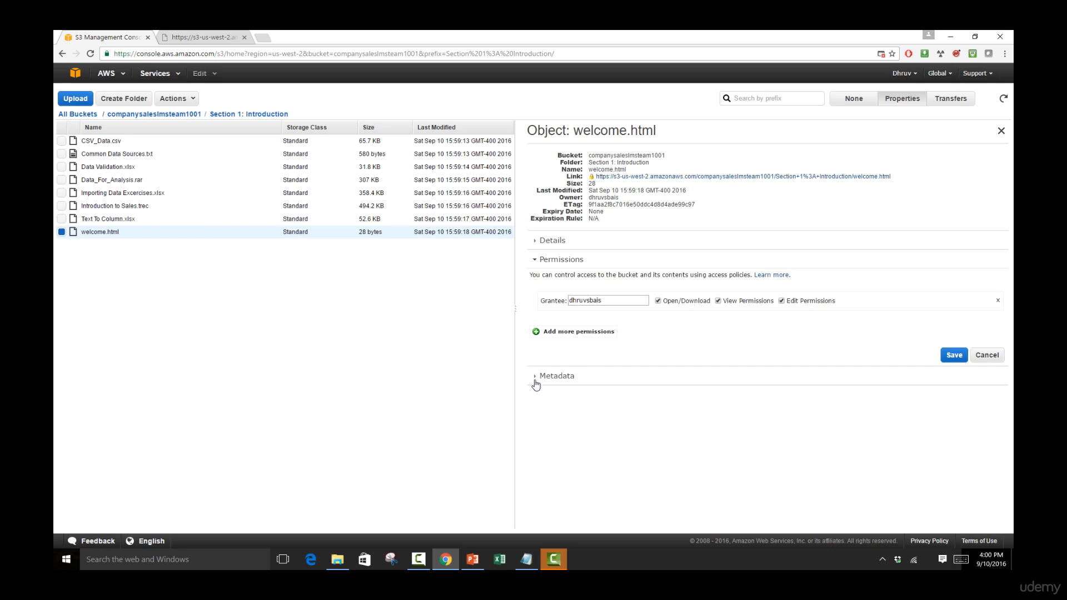
Grant Everyone the Open/Download and View Permissions rights on welcome.html and save the permissions.
left_click(545, 334)
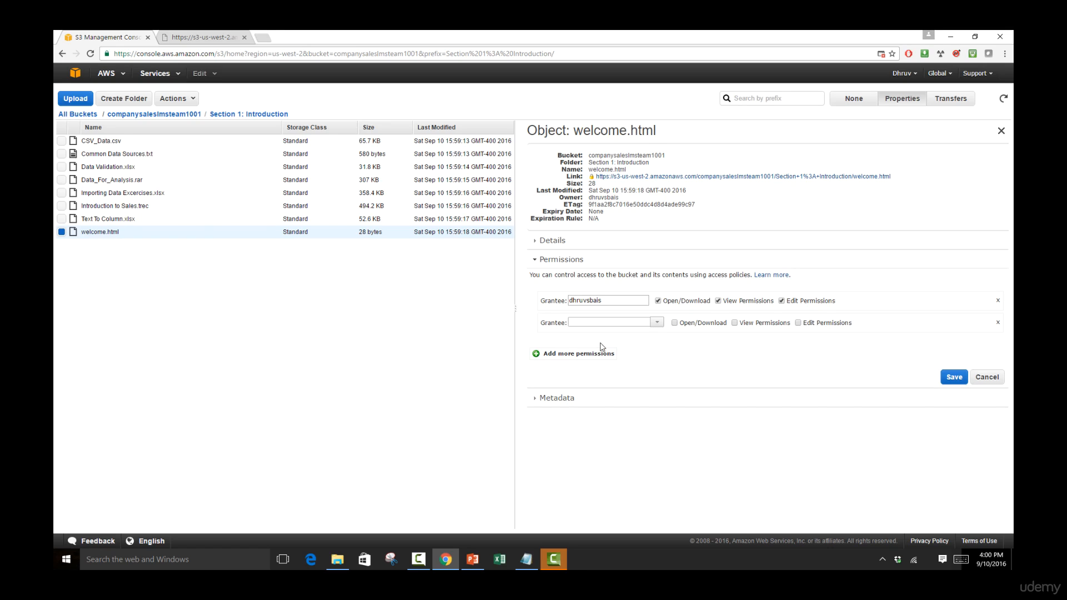
left_click(657, 323)
left_click(648, 337)
left_click(675, 324)
left_click(735, 323)
left_click(953, 377)
Open the welcome.html link again to check the page's text, and return to the S3 console.
left_click(655, 178)
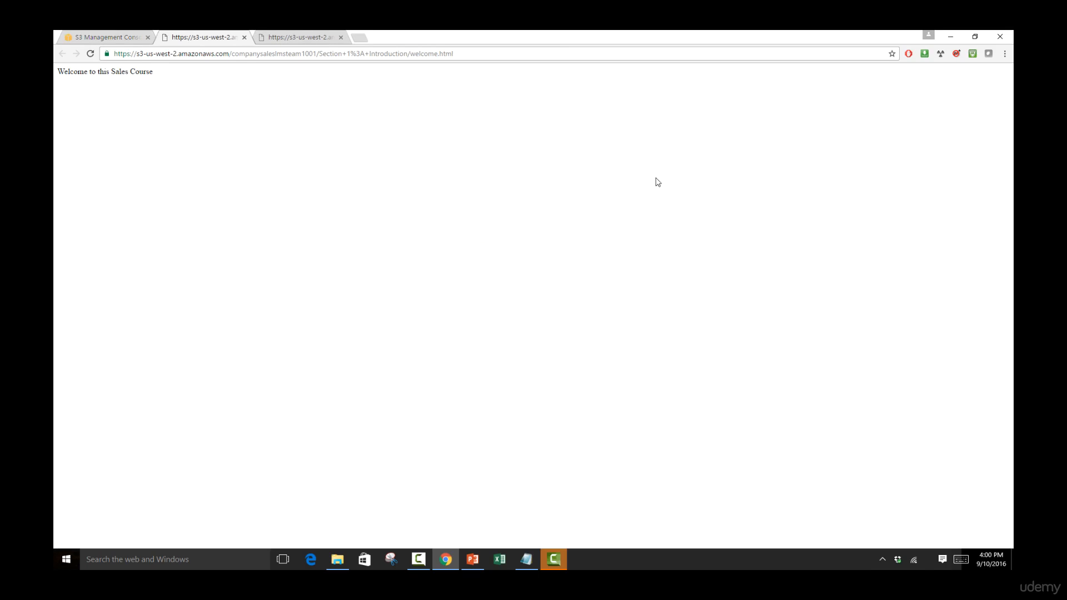
triple_click(69, 71)
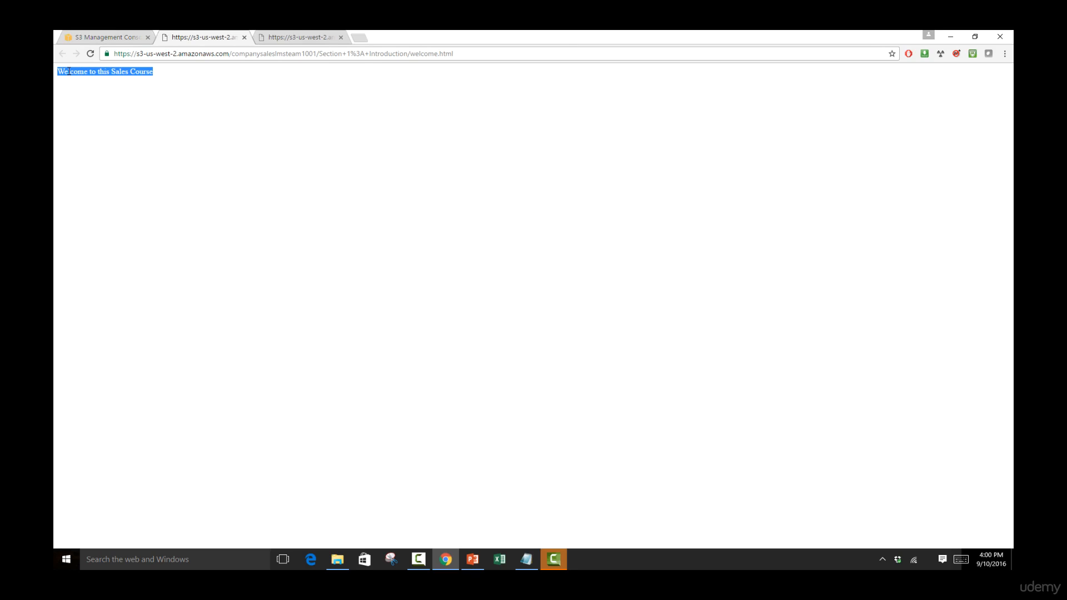
left_click(88, 38)
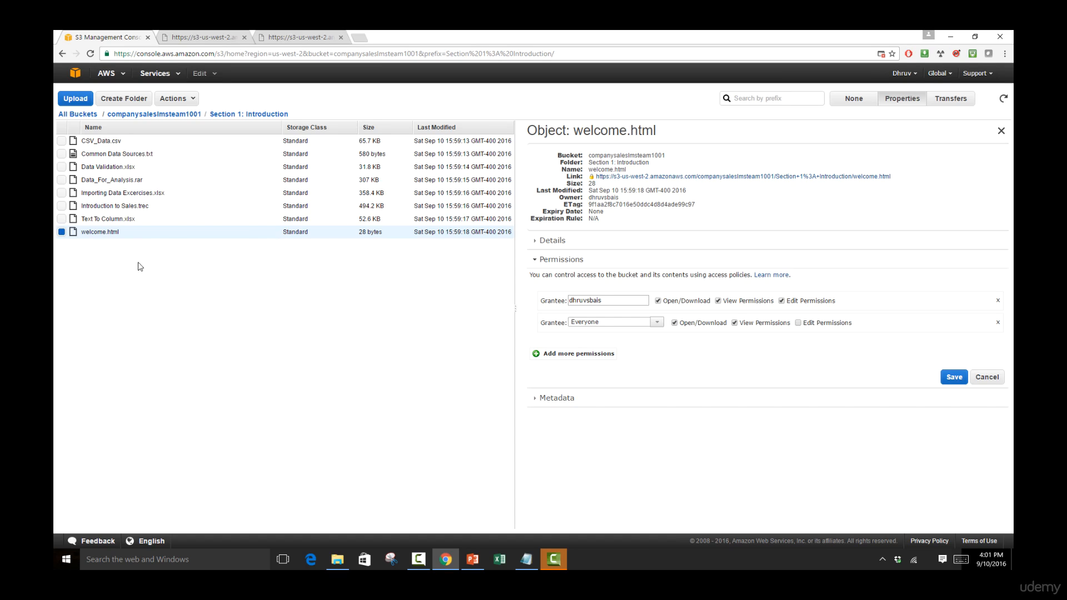
Grant Everyone the Open/Download permission on CSV_Data.csv instead of welcome.html's selection, and save it.
left_click(62, 232)
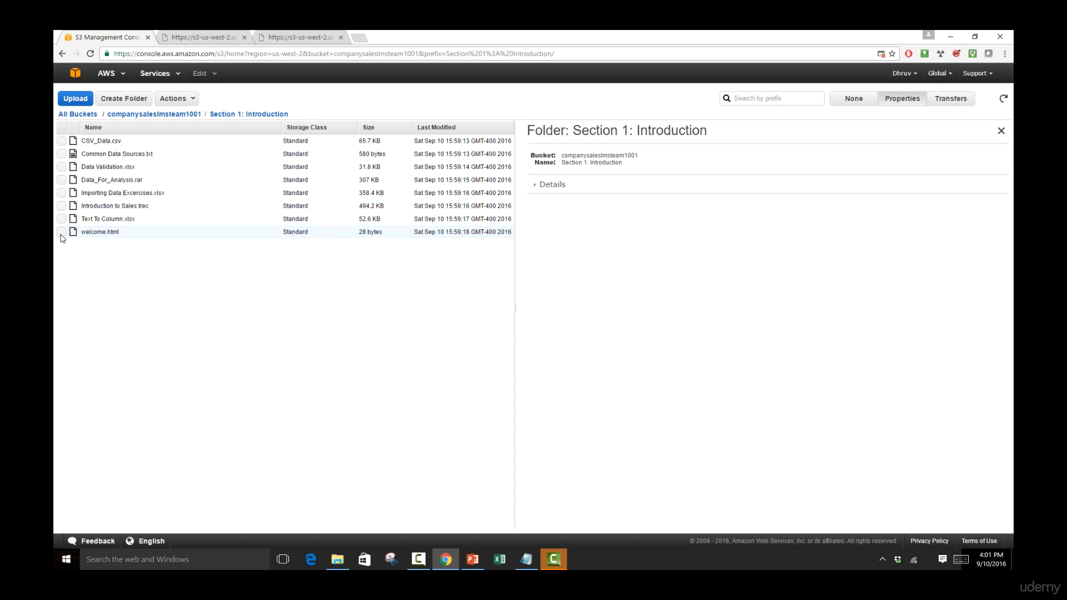
left_click(61, 141)
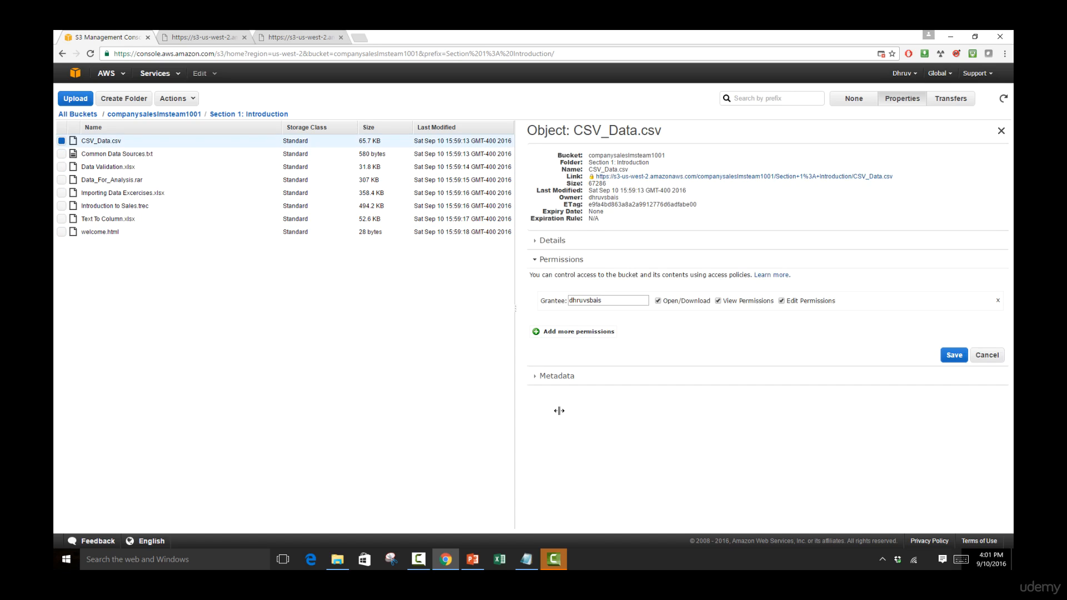
left_click(564, 335)
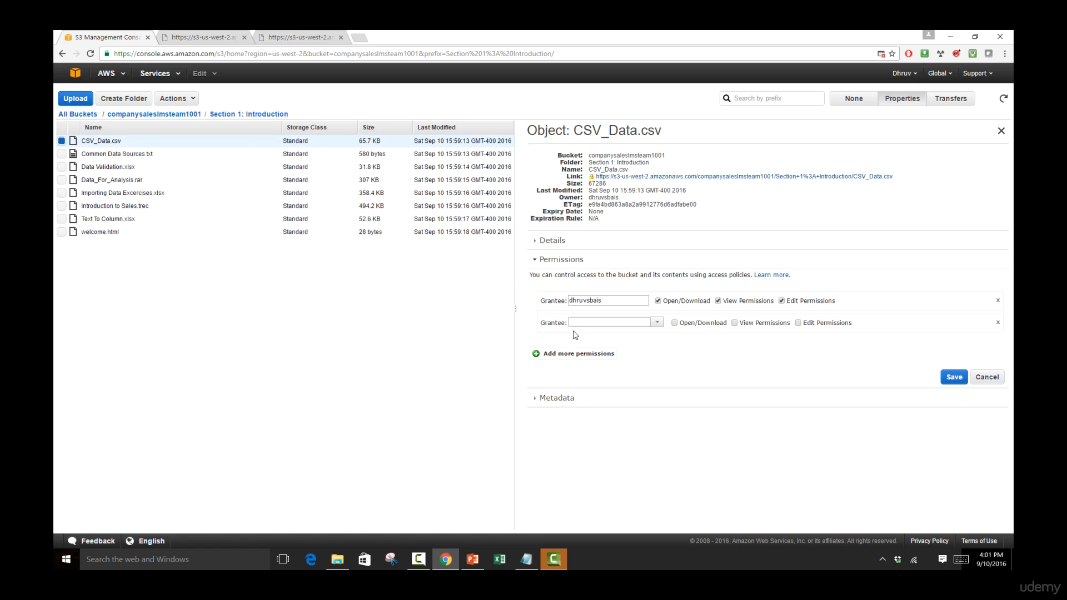
left_click(648, 323)
left_click(657, 322)
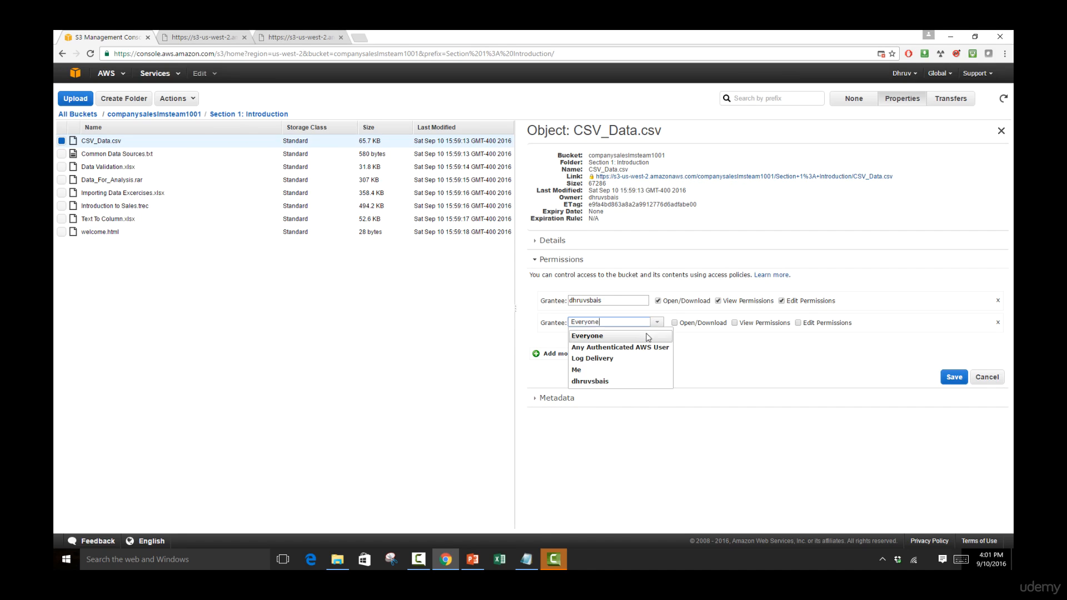
left_click(646, 334)
left_click(675, 324)
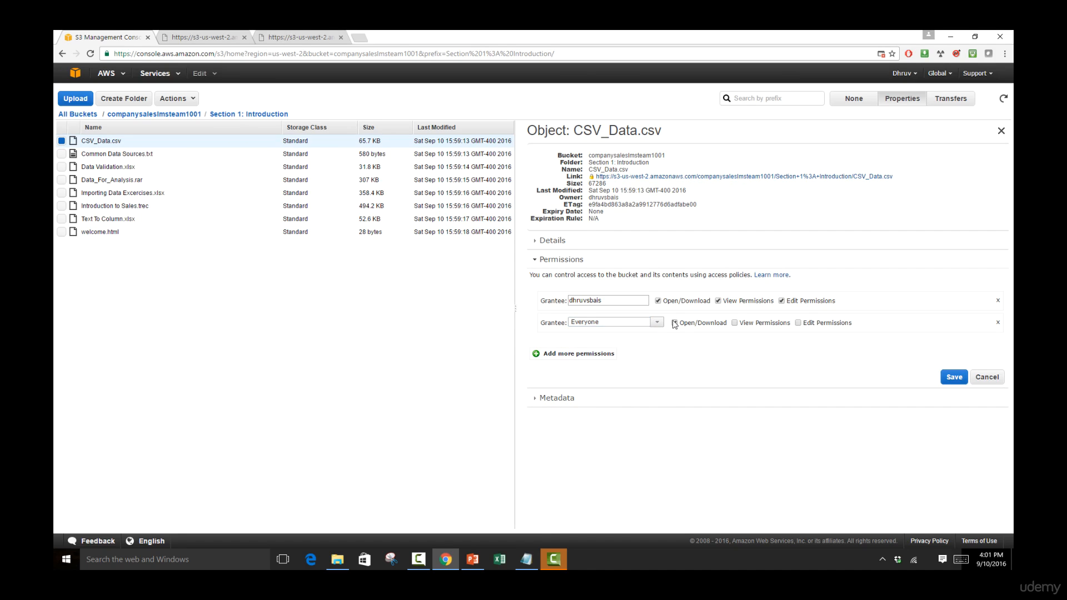
left_click(956, 380)
Download CSV_Data.csv through its object link, inspect its records in Excel and return to the S3 console.
left_click(682, 178)
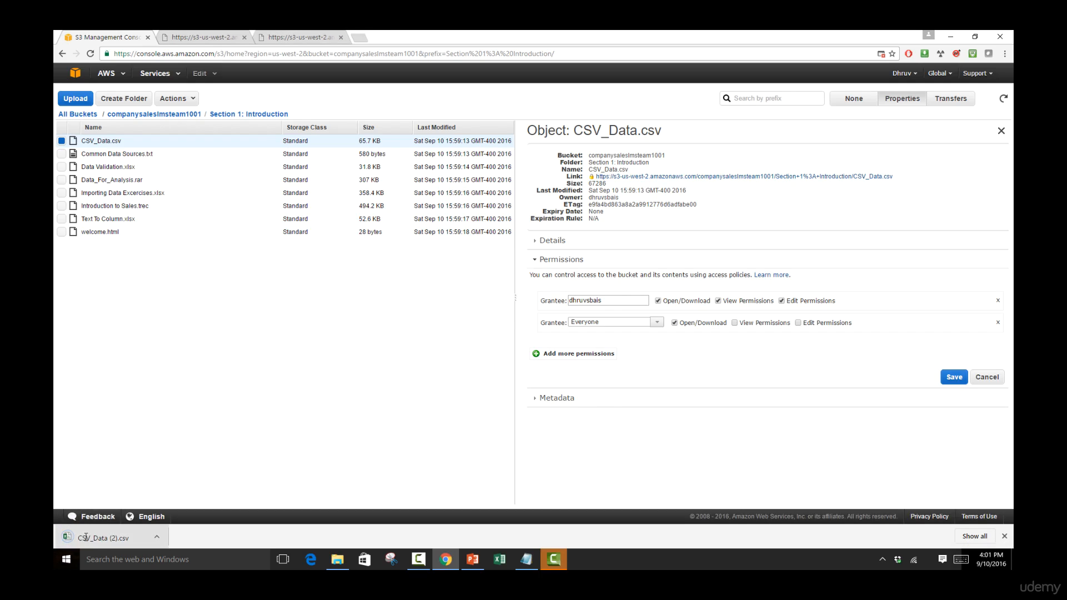
left_click(128, 539)
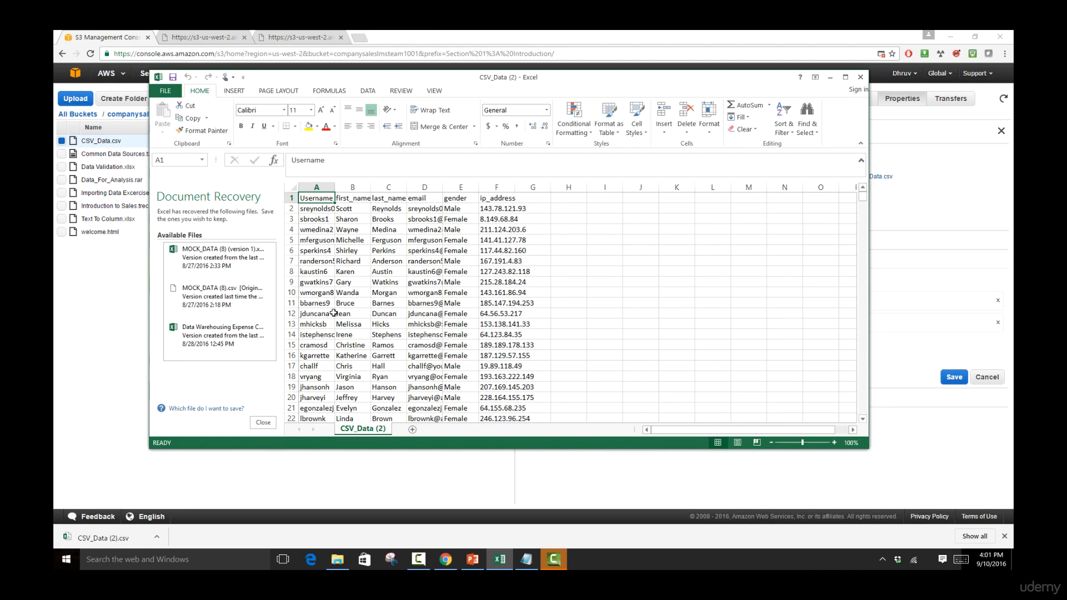
left_click(384, 314)
left_click(492, 314)
left_click(436, 325)
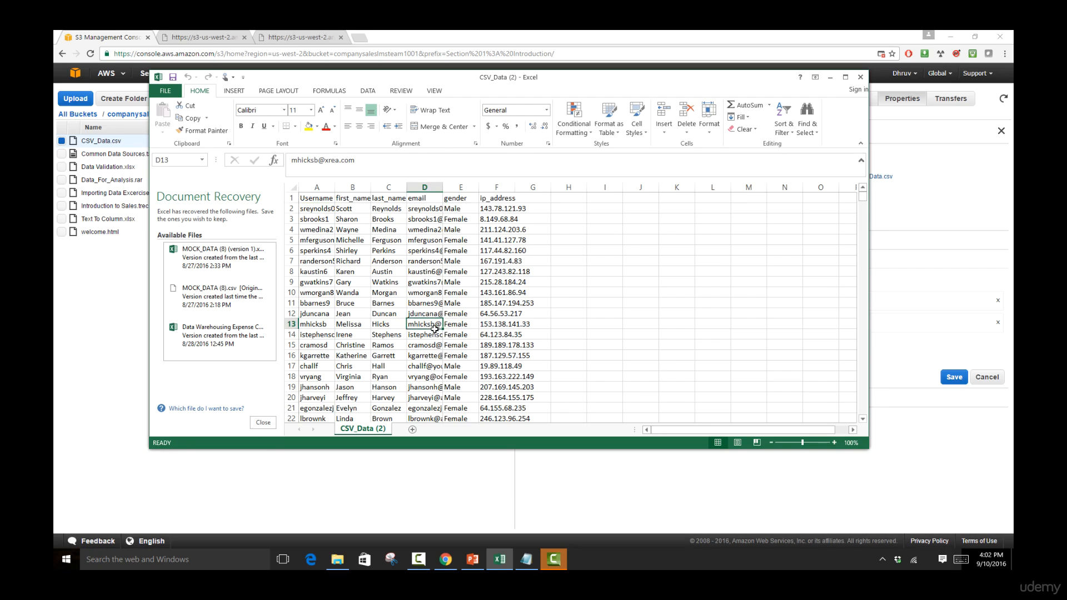
left_click(428, 356)
left_click(362, 357)
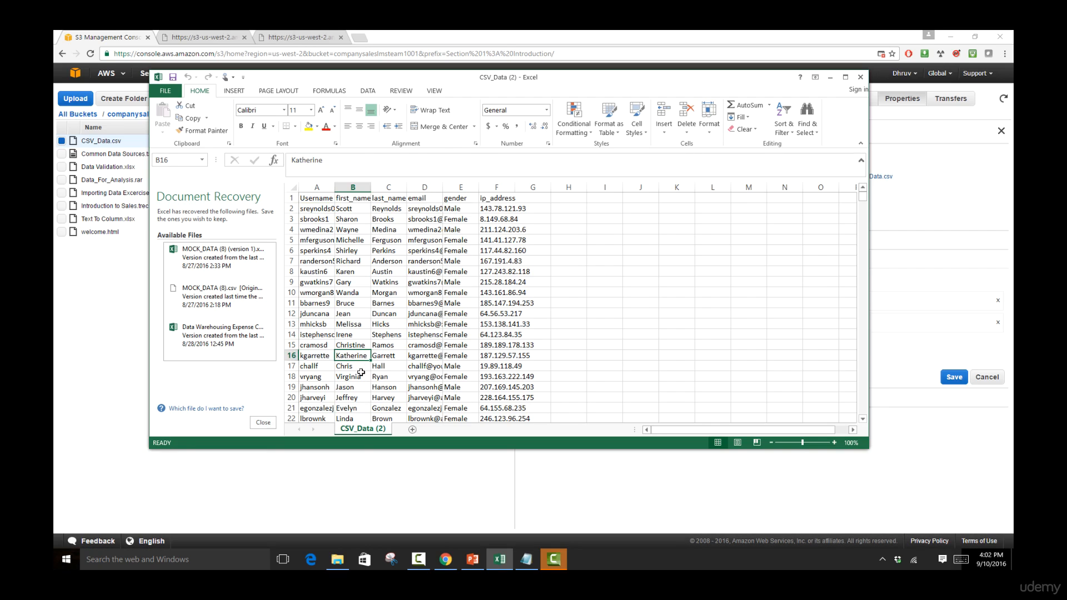
left_click(361, 463)
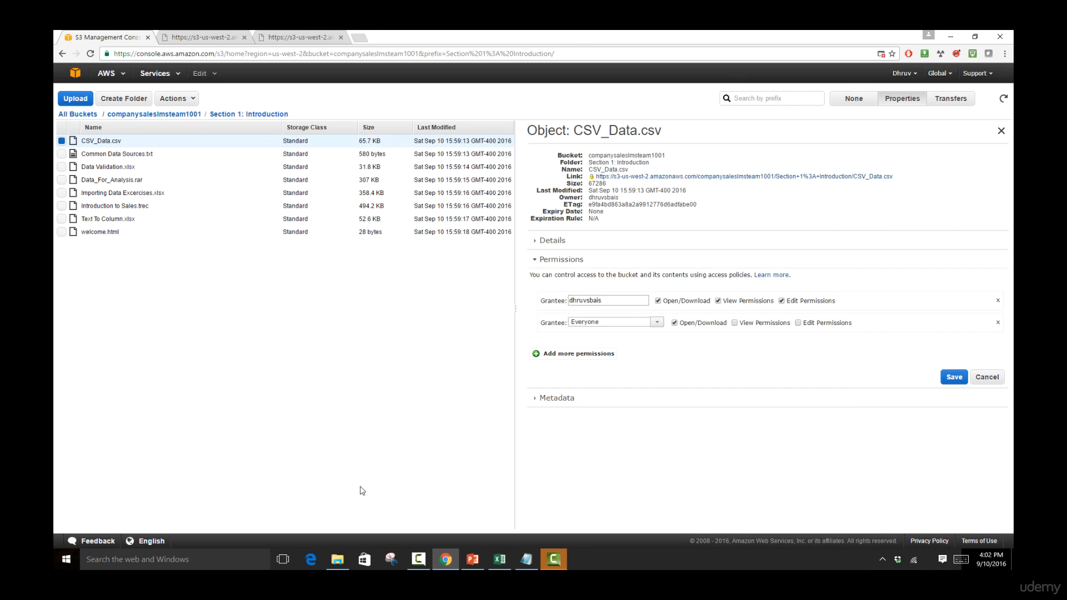